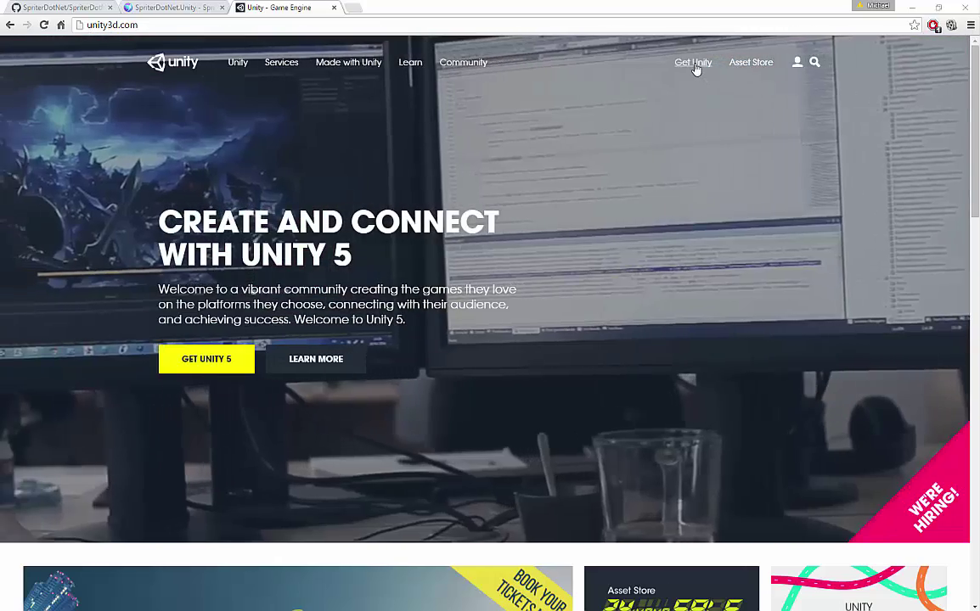
Browse the Get Unity page's Personal vs Professional comparison and Free Download options.
click(695, 64)
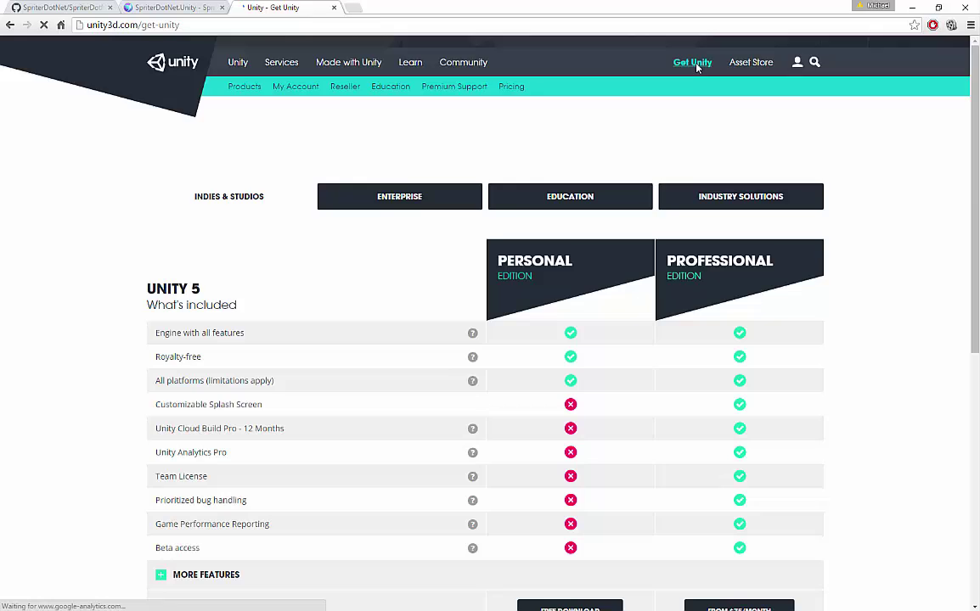
scroll(426, 371, down, 3)
scroll(405, 440, down, 2)
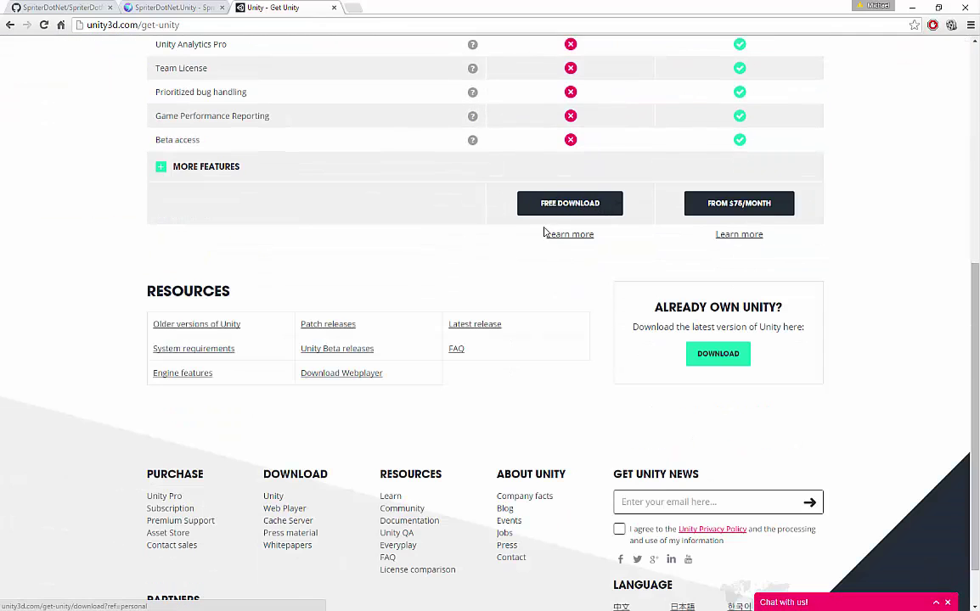
scroll(509, 259, up, 3)
scroll(662, 212, up, 2)
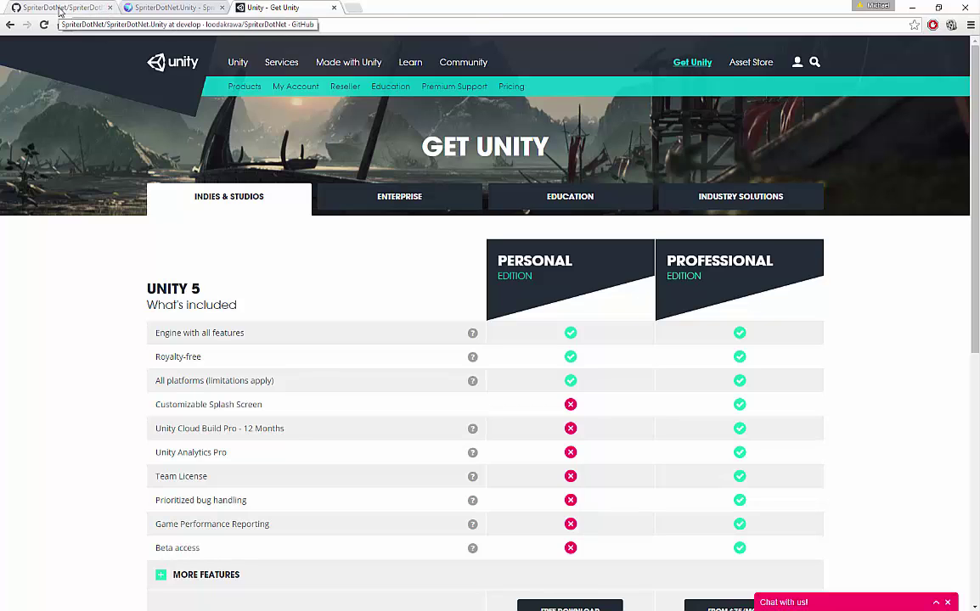
Download the raw SpriterDotNet.Unity.unitypackage file from the SpriterDotNet GitHub repository.
click(59, 8)
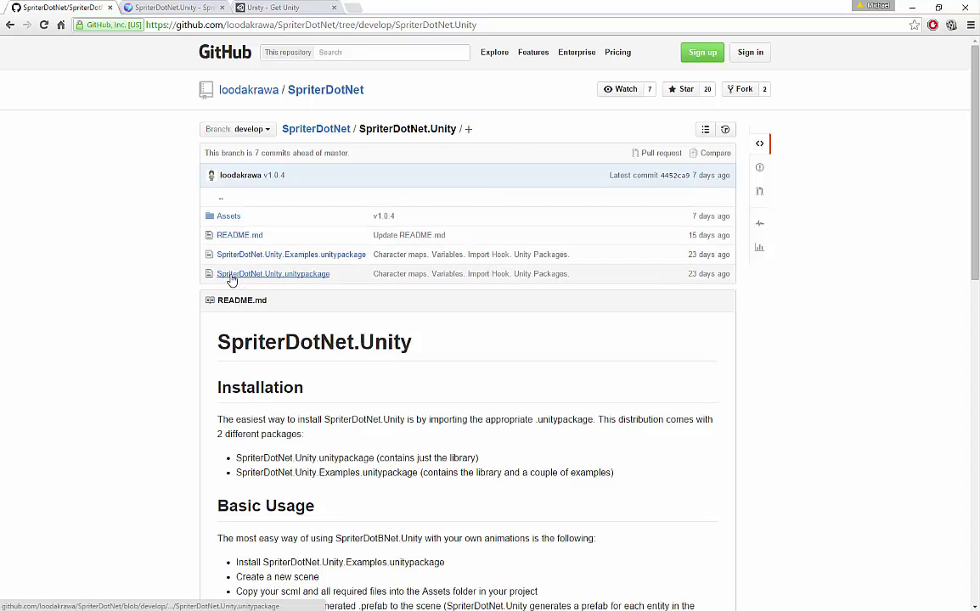
click(304, 281)
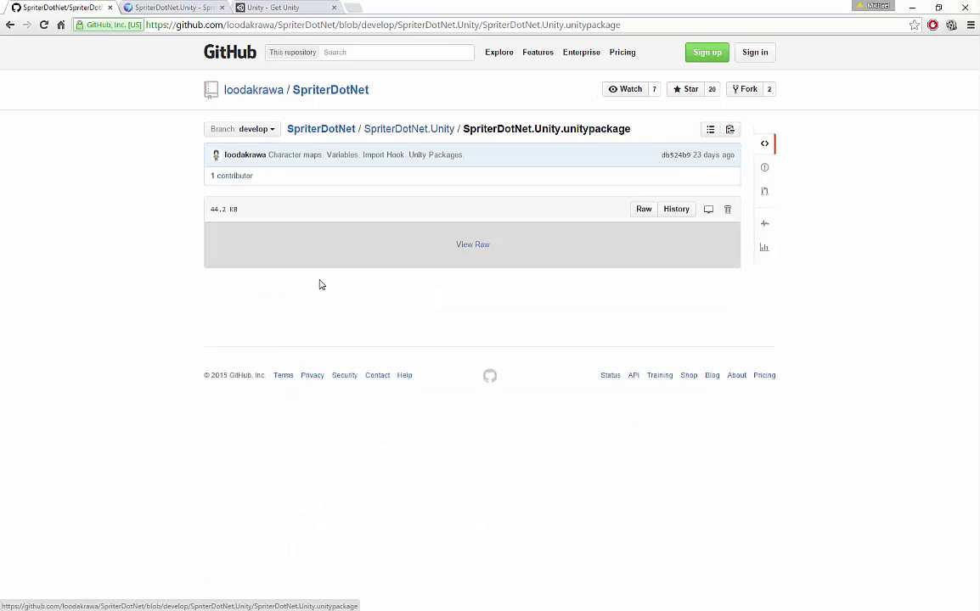
click(644, 210)
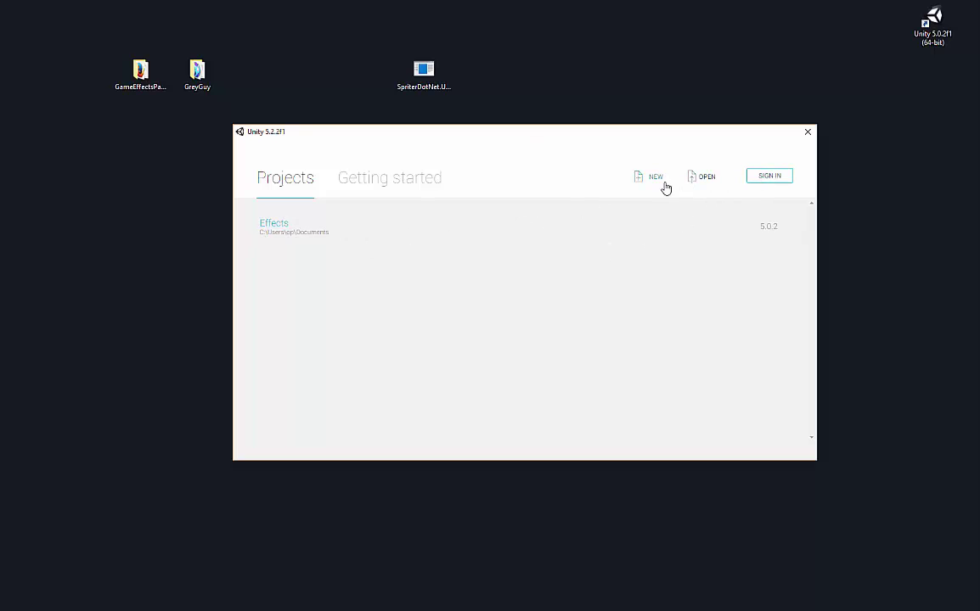
Create a new 2D project called 'New Unity Project 1' from the Unity launcher.
click(639, 180)
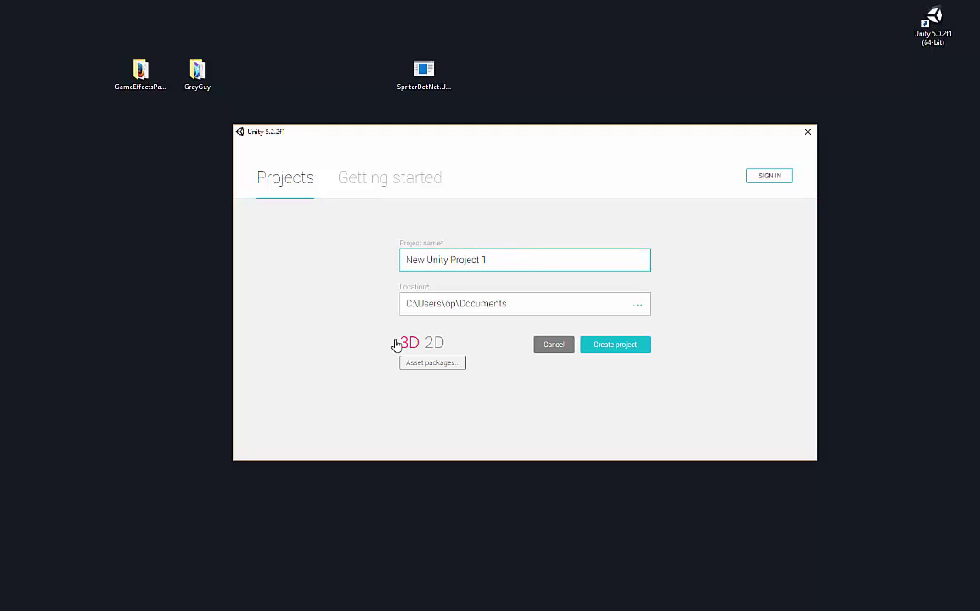
click(435, 343)
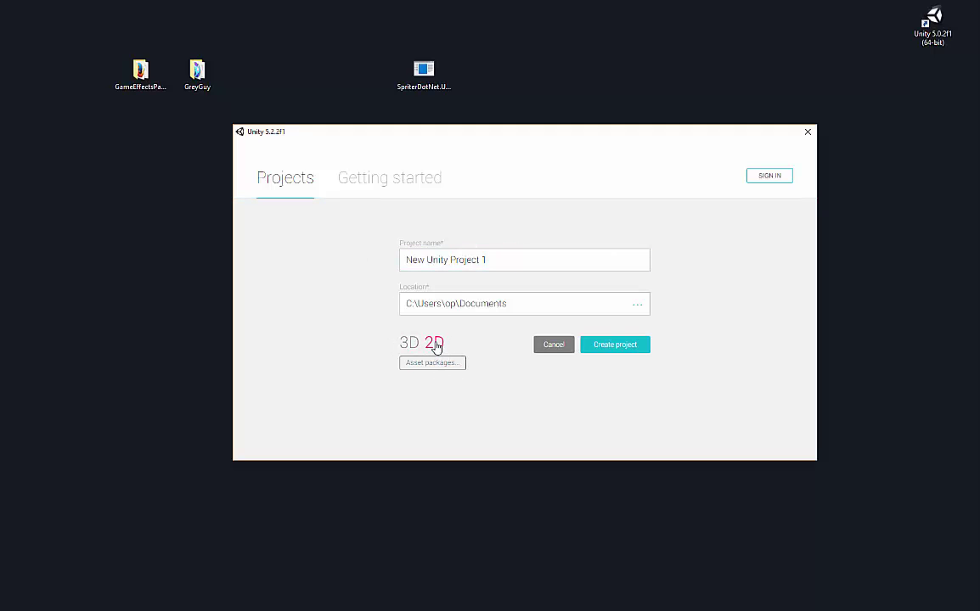
click(614, 348)
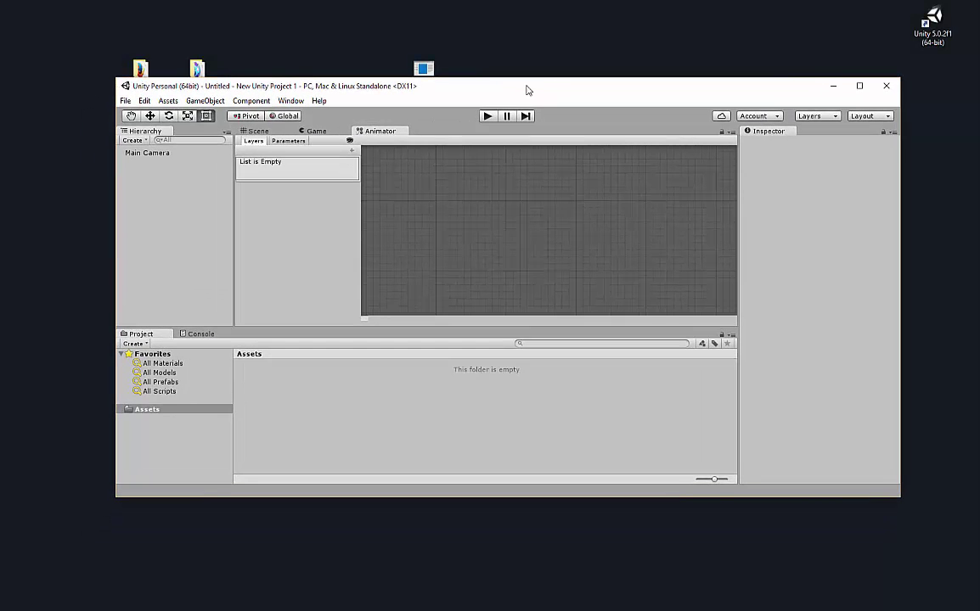
Drag SpriterDotNet.Unity.unitypackage from the desktop into the editor and import all its files.
mouse_move(630, 94)
mouse_down()
mouse_move(757, 83)
mouse_move(742, 151)
mouse_up()
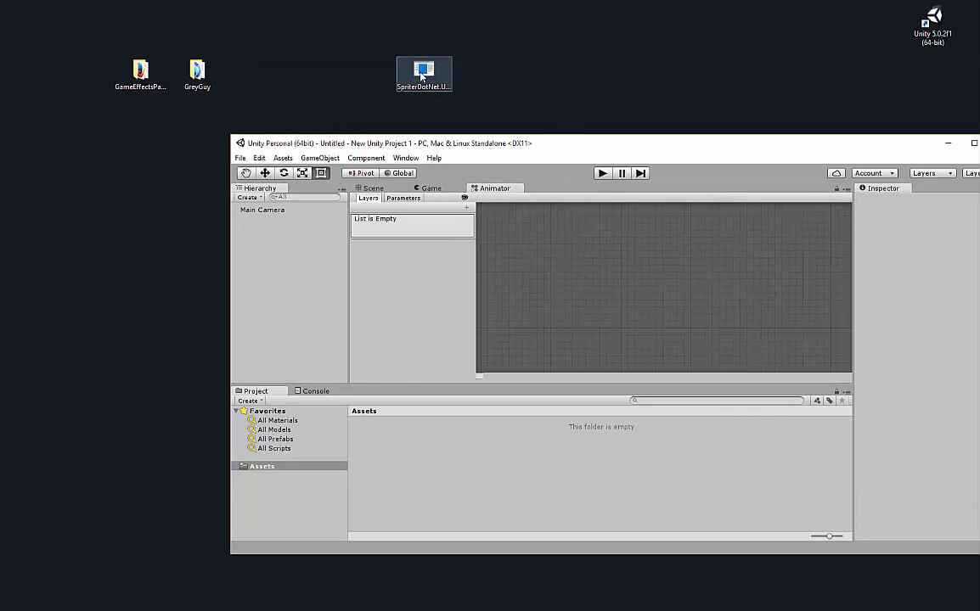
mouse_move(422, 76)
mouse_down()
mouse_move(274, 149)
mouse_move(374, 81)
mouse_move(285, 473)
mouse_move(262, 471)
mouse_up()
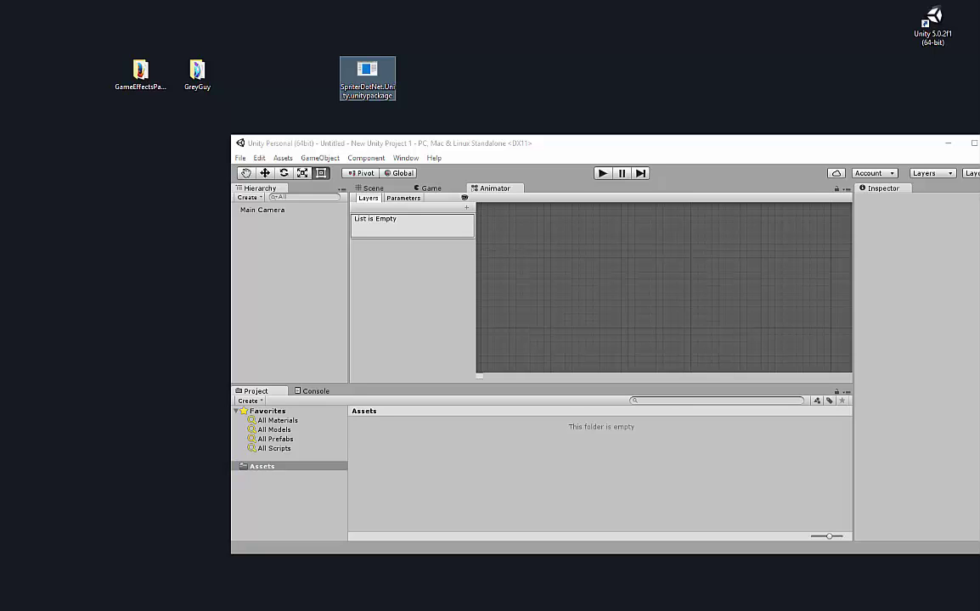
drag(434, 240, 381, 253)
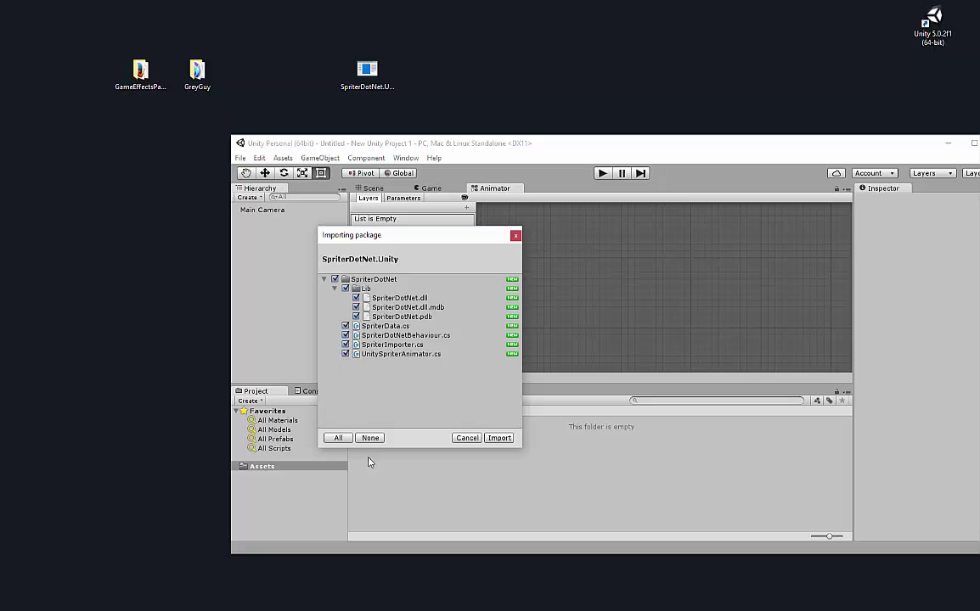
click(500, 438)
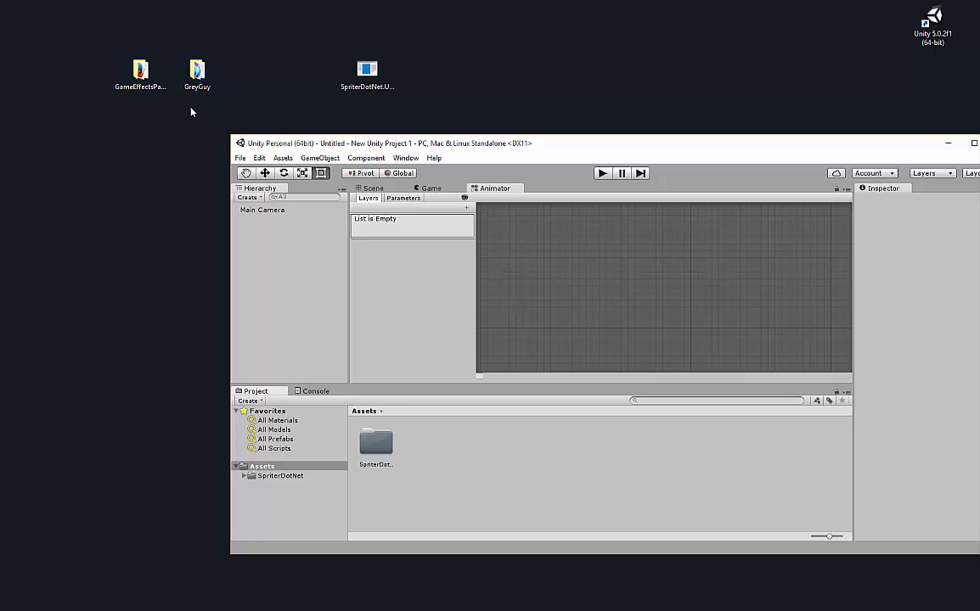
Import the GreyGuy folder into Assets, maximize the editor, and view GreyGuy's contents.
drag(197, 72, 161, 320)
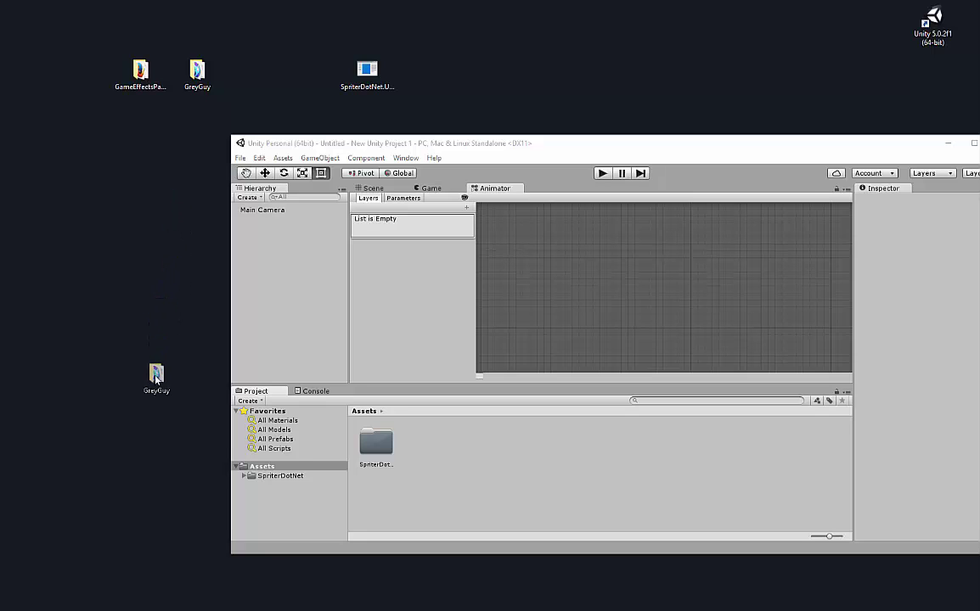
drag(162, 320, 270, 467)
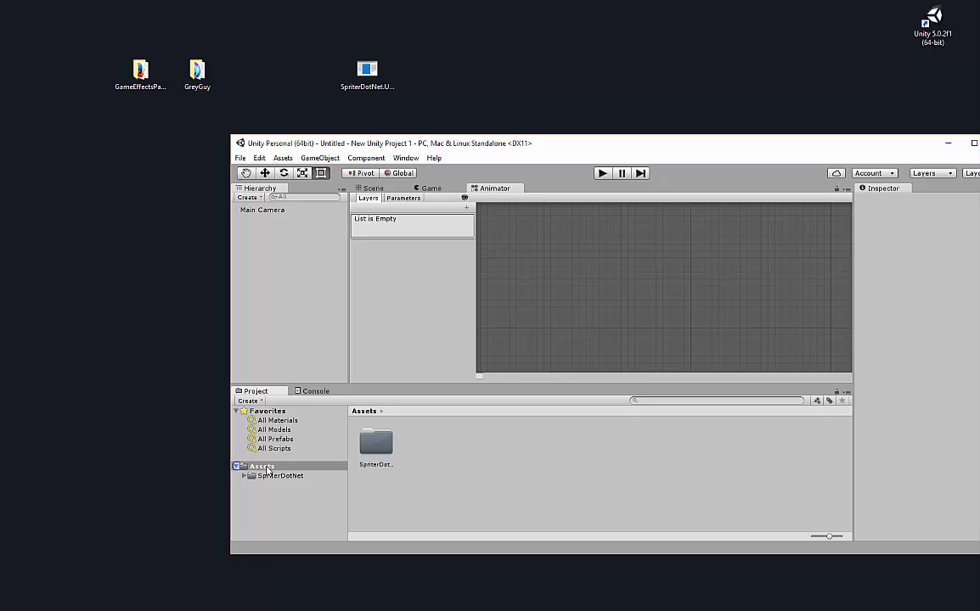
drag(265, 470, 265, 469)
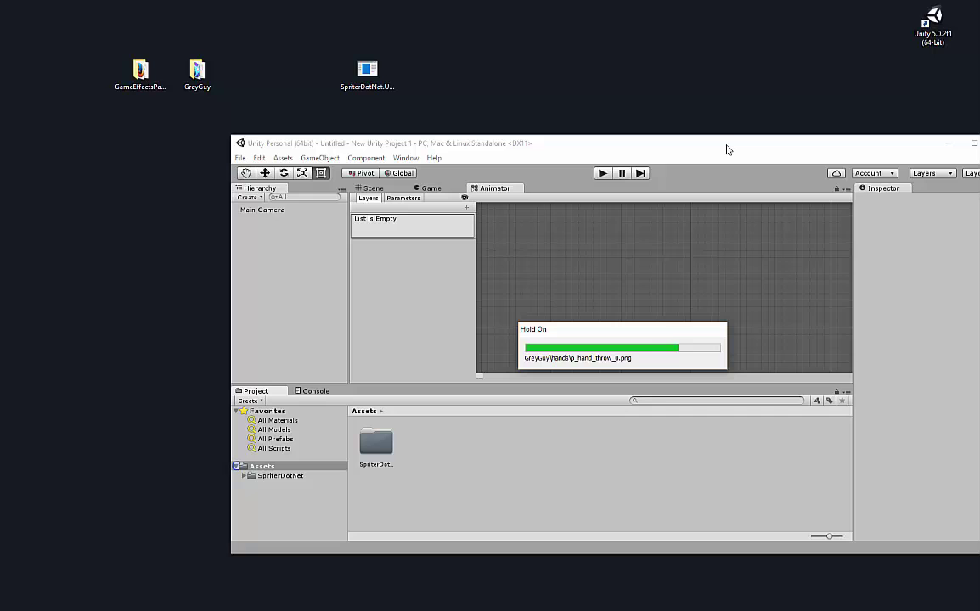
drag(726, 150, 486, 136)
double_click(486, 127)
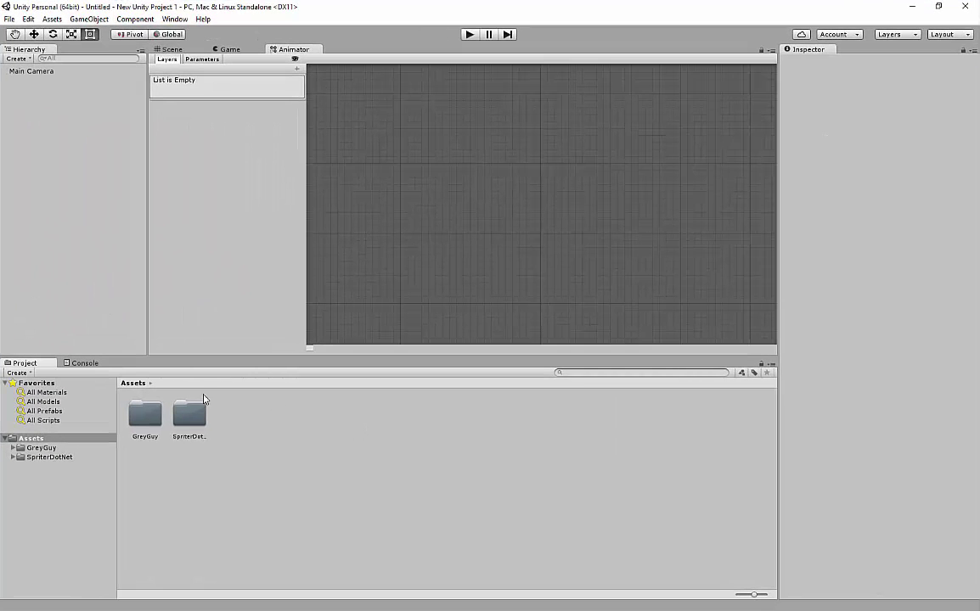
double_click(144, 414)
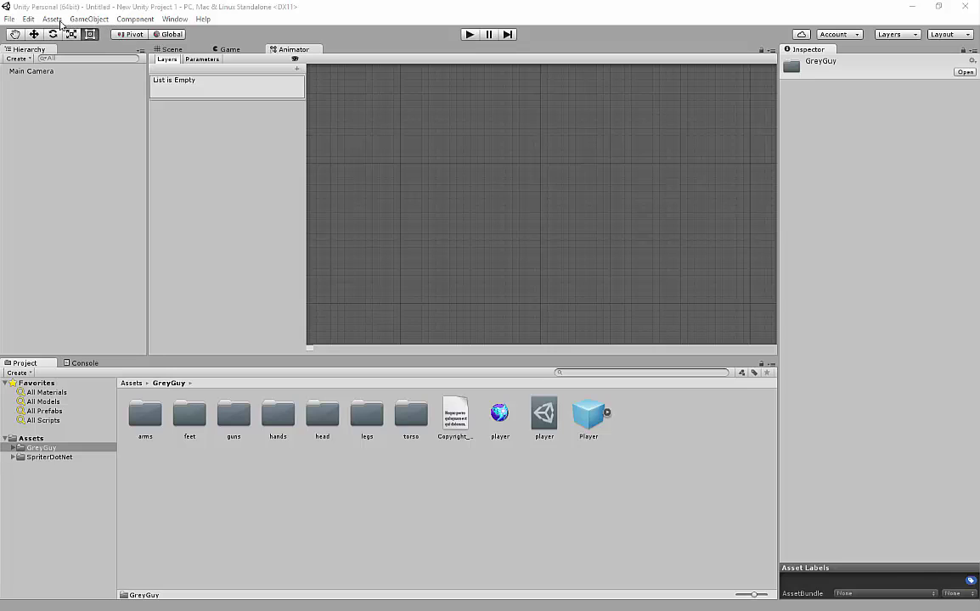
Start a new empty scene and switch to the Scene view.
click(8, 19)
click(34, 31)
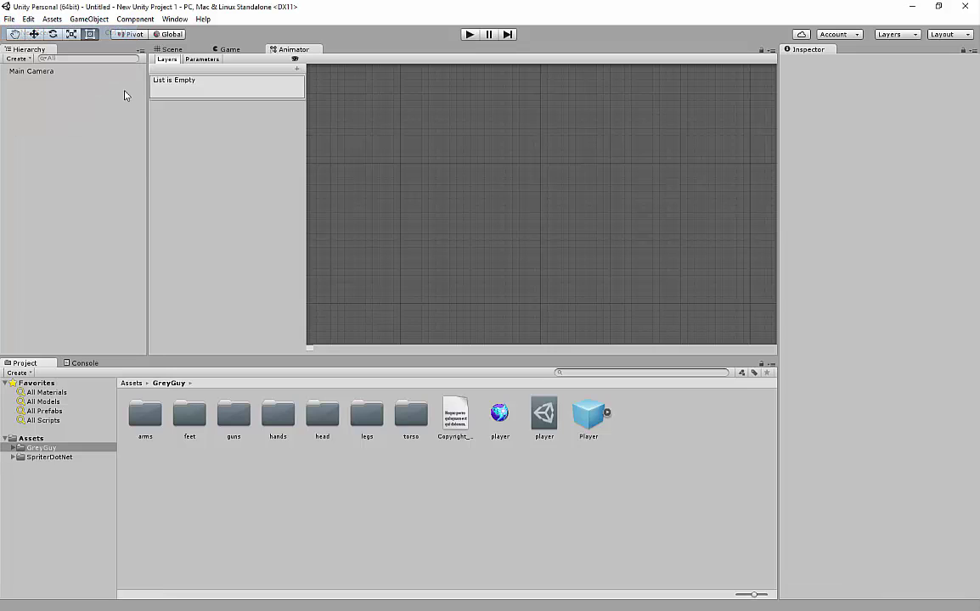
click(171, 49)
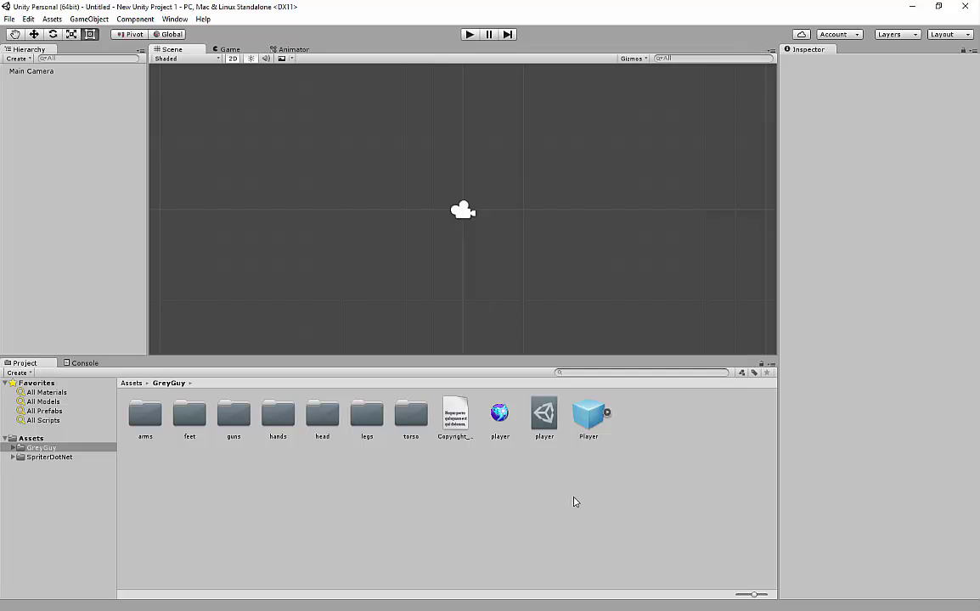
Place the GreyGuy Player prefab at the scene centre and play the scene.
mouse_move(592, 423)
mouse_down()
mouse_move(549, 344)
mouse_move(404, 220)
mouse_move(472, 223)
mouse_move(414, 213)
mouse_move(462, 219)
mouse_up()
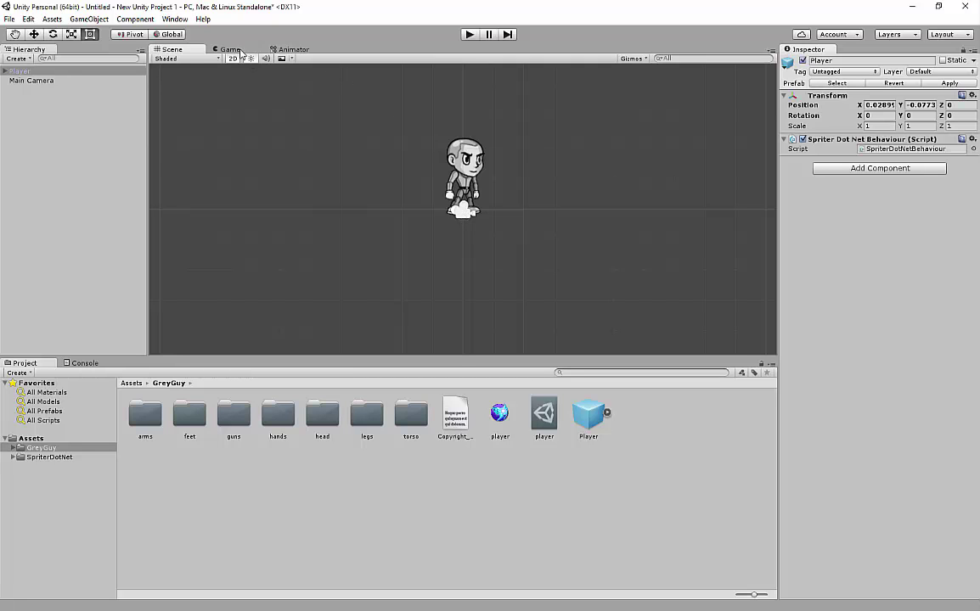
click(469, 34)
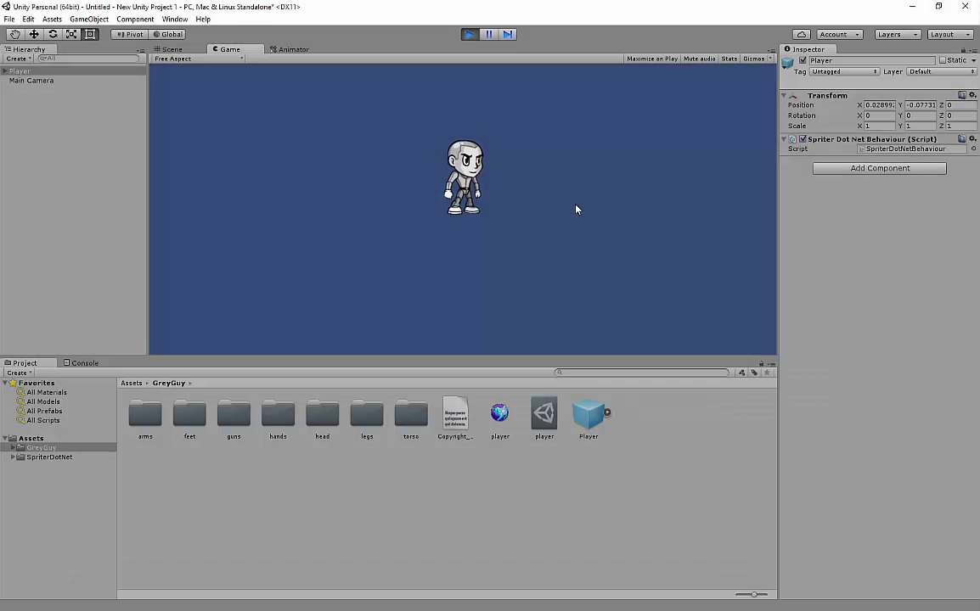